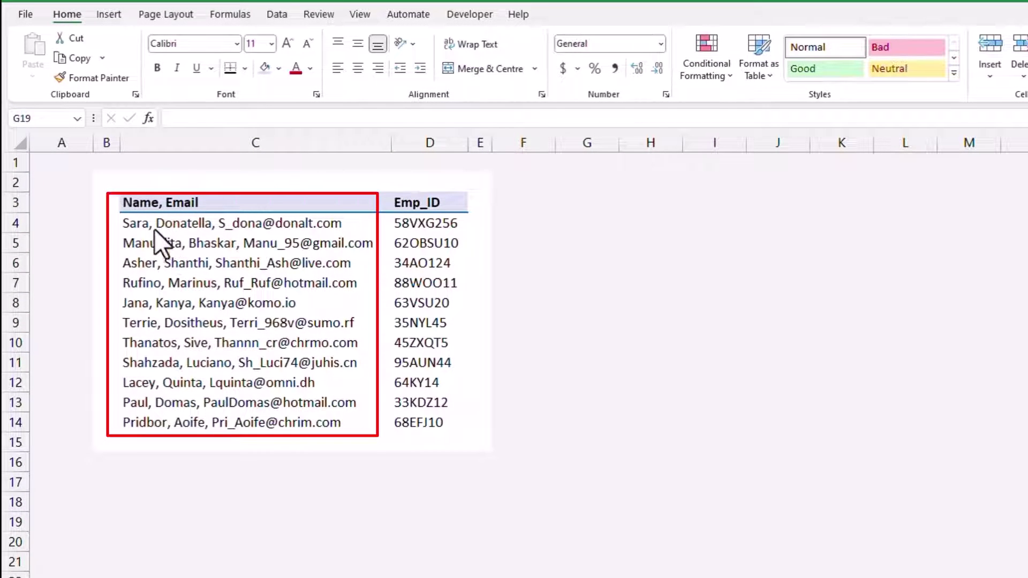
- Review several employees' combined name and email entries in the data
{"action": "left_click", "coordinate": [245, 225]}
{"action": "left_click", "coordinate": [257, 343]}
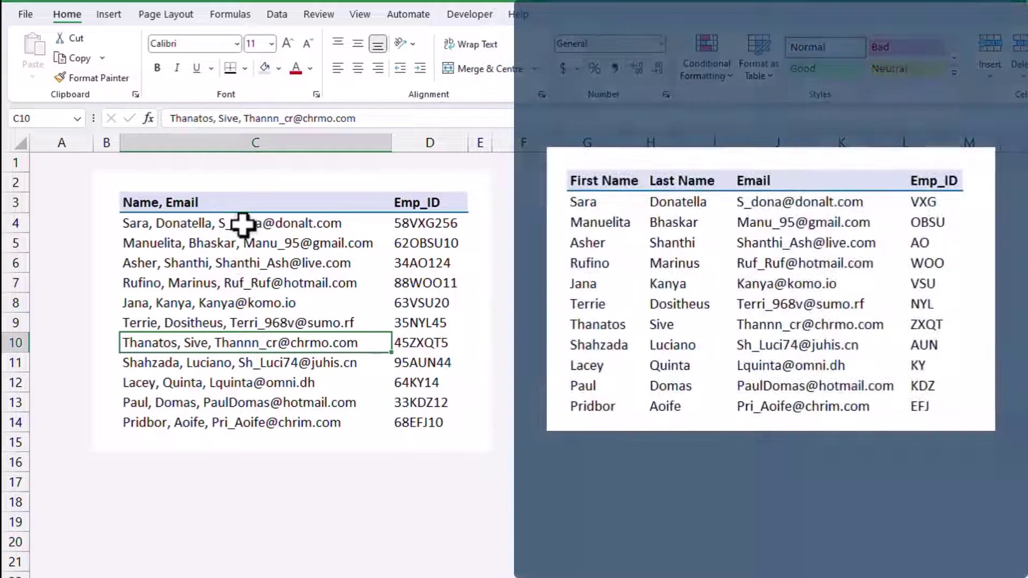
{"action": "left_click", "coordinate": [243, 225]}
{"action": "left_click", "coordinate": [260, 364]}
{"action": "left_click", "coordinate": [295, 229]}
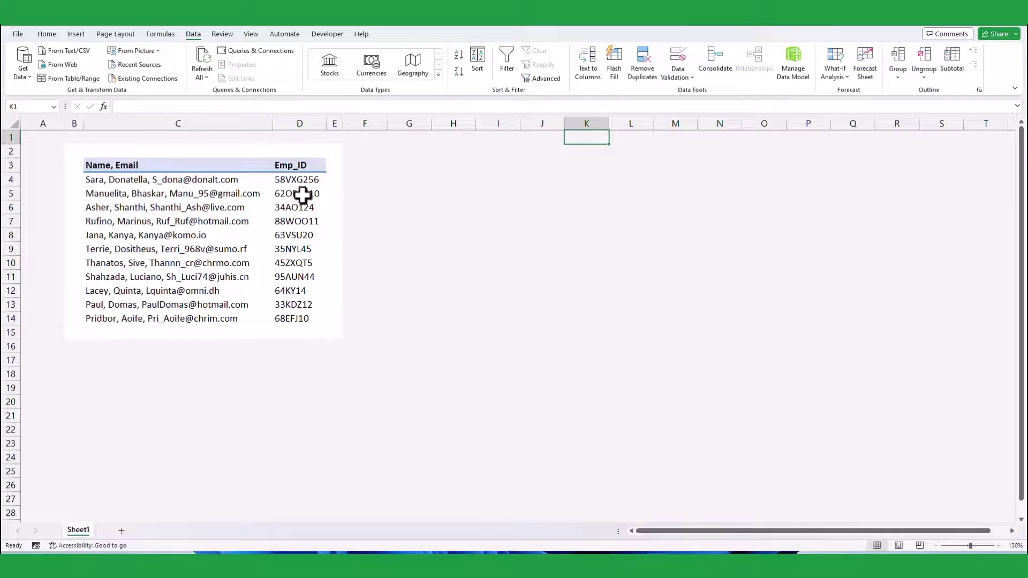
- Load the range $C$3:$D$14 with headers into Power Query via From Table/Range
{"action": "right_click", "coordinate": [172, 248]}
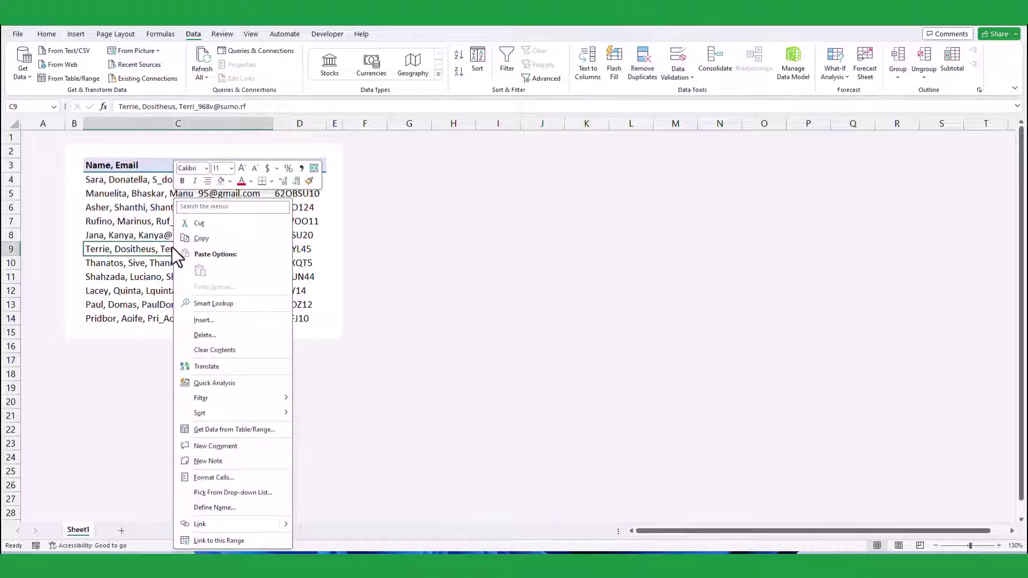
{"action": "left_click", "coordinate": [223, 432]}
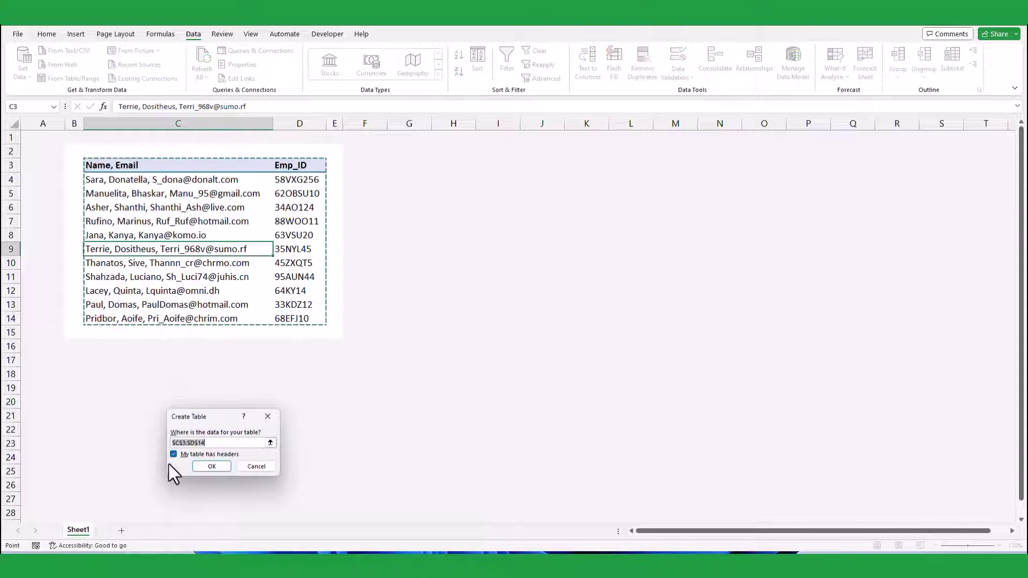
{"action": "left_click", "coordinate": [202, 467]}
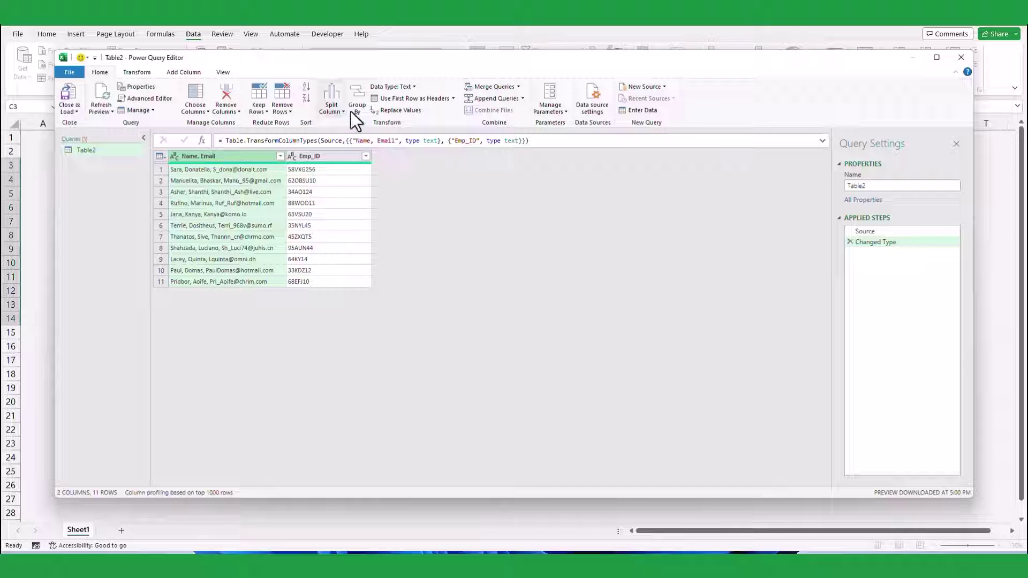
- Split the Name, Email column by the custom ',' delimiter at the right-most occurrence
{"action": "left_click", "coordinate": [332, 112]}
{"action": "left_click", "coordinate": [333, 112]}
{"action": "left_click", "coordinate": [333, 113]}
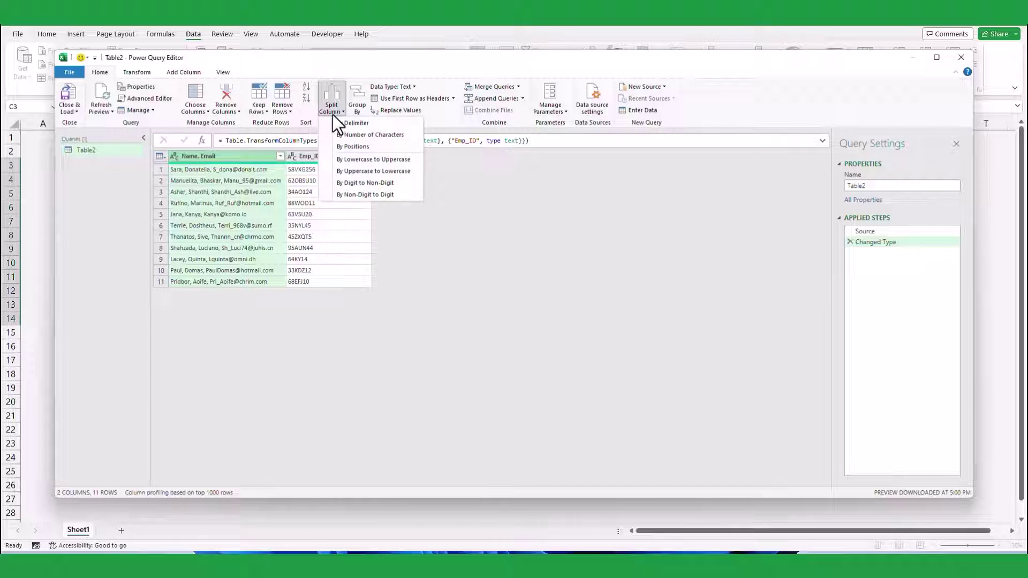
{"action": "left_click", "coordinate": [376, 126]}
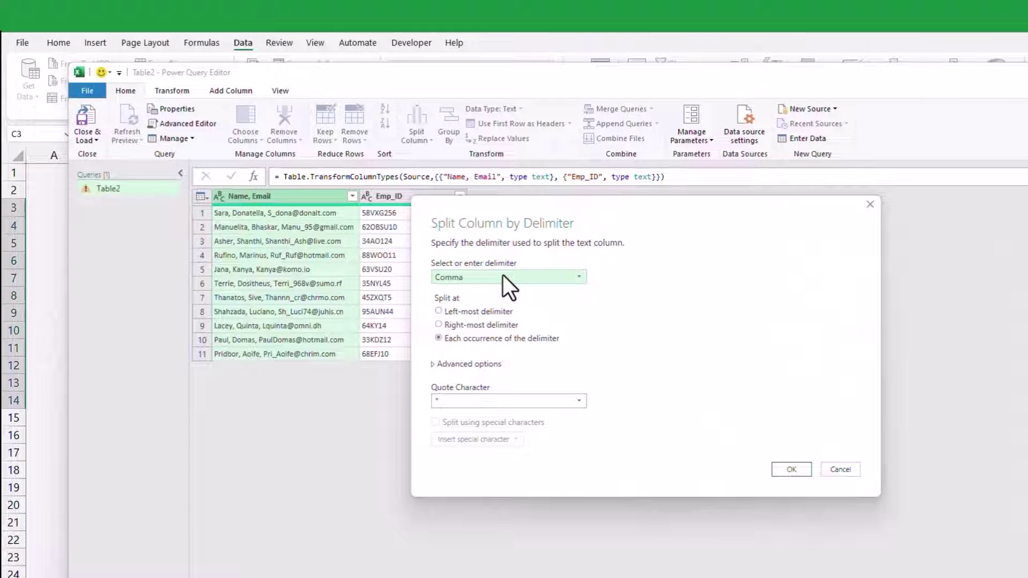
{"action": "left_click", "coordinate": [506, 277]}
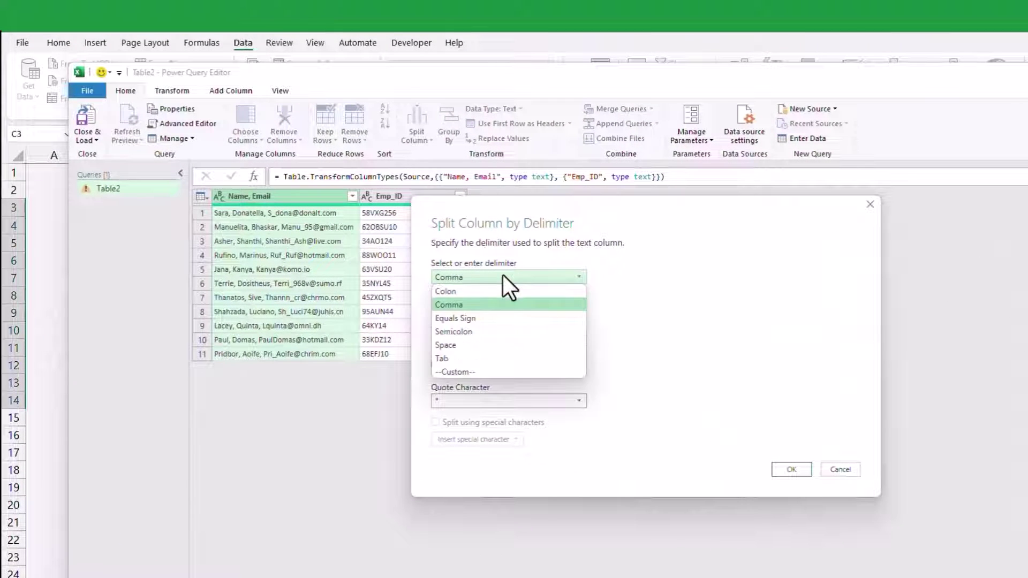
{"action": "left_click", "coordinate": [455, 372]}
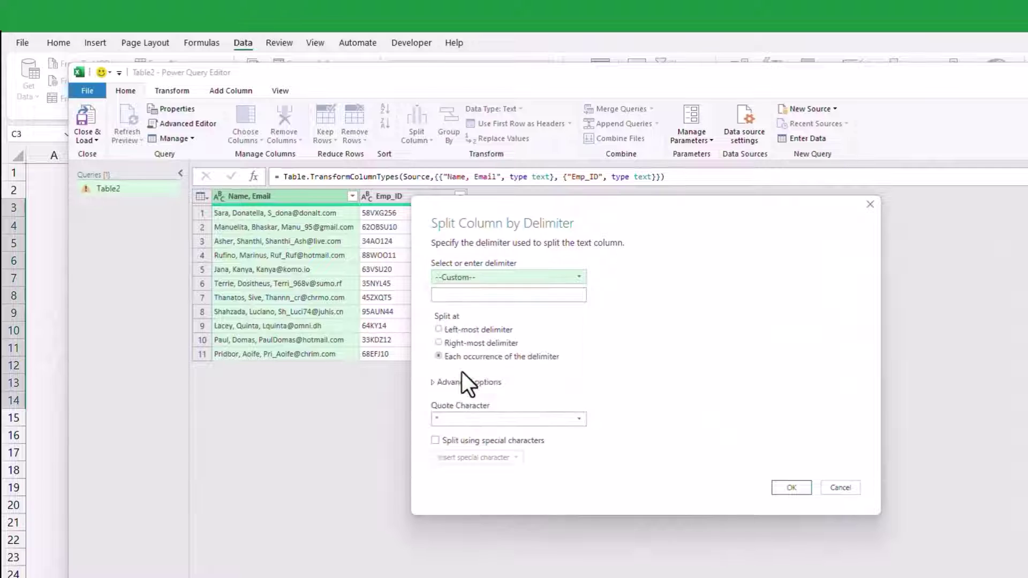
{"action": "left_click", "coordinate": [443, 295]}
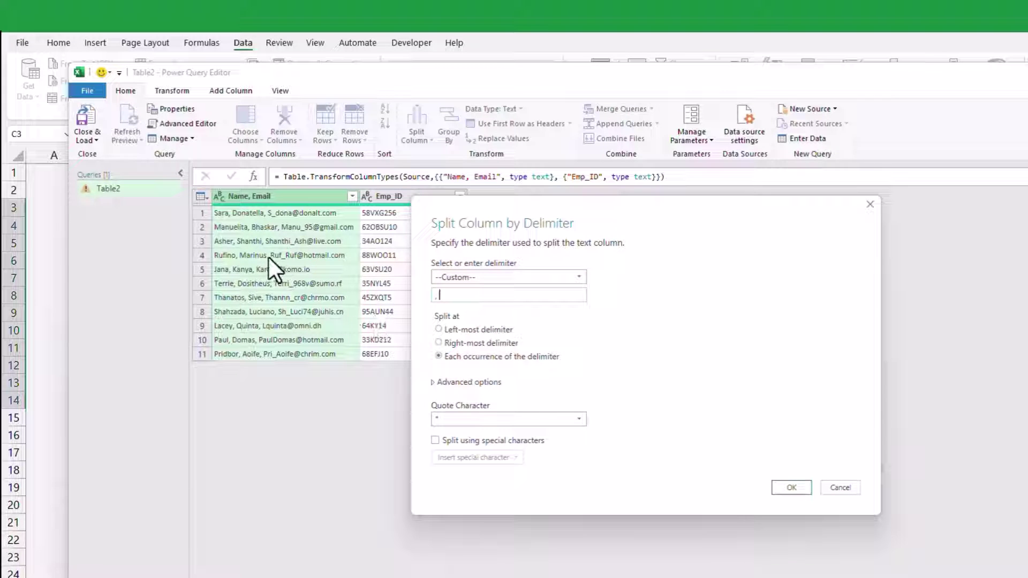
{"action": "key", "text": "BackSpace"}
{"action": "left_click", "coordinate": [438, 342]}
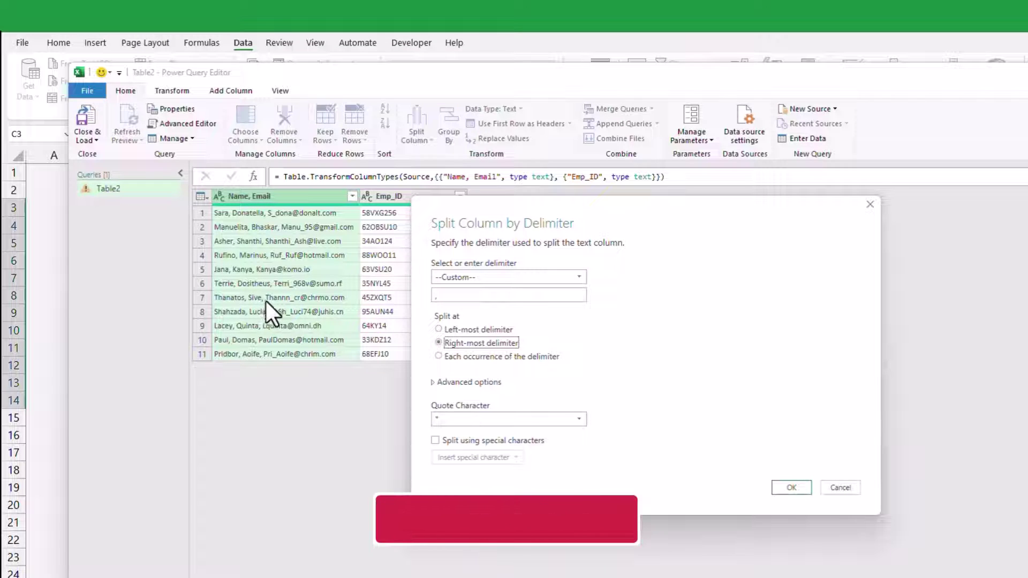
{"action": "left_click", "coordinate": [792, 488]}
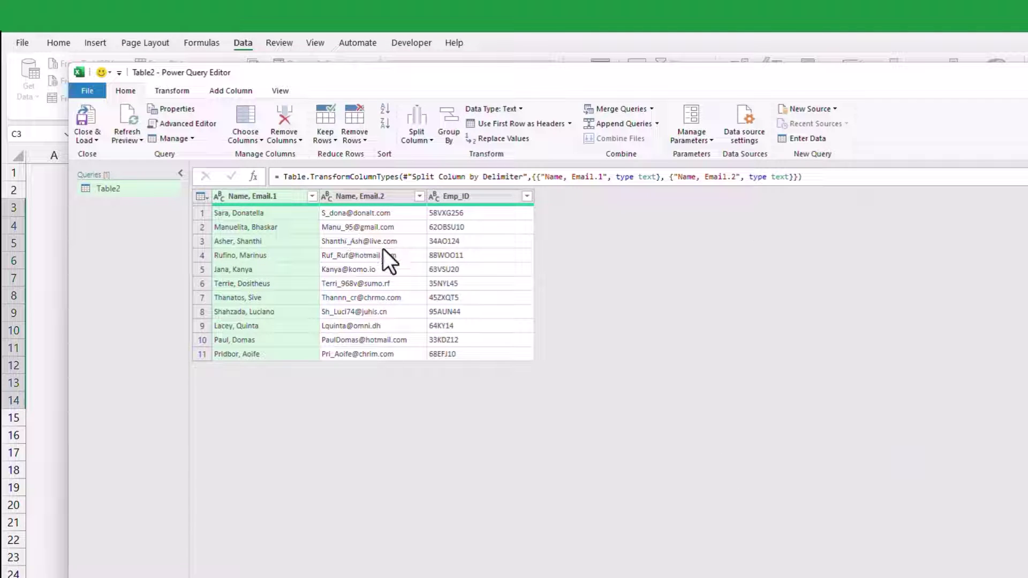
- Rename the Name, Email.2 address column to Email
{"action": "left_click", "coordinate": [363, 196]}
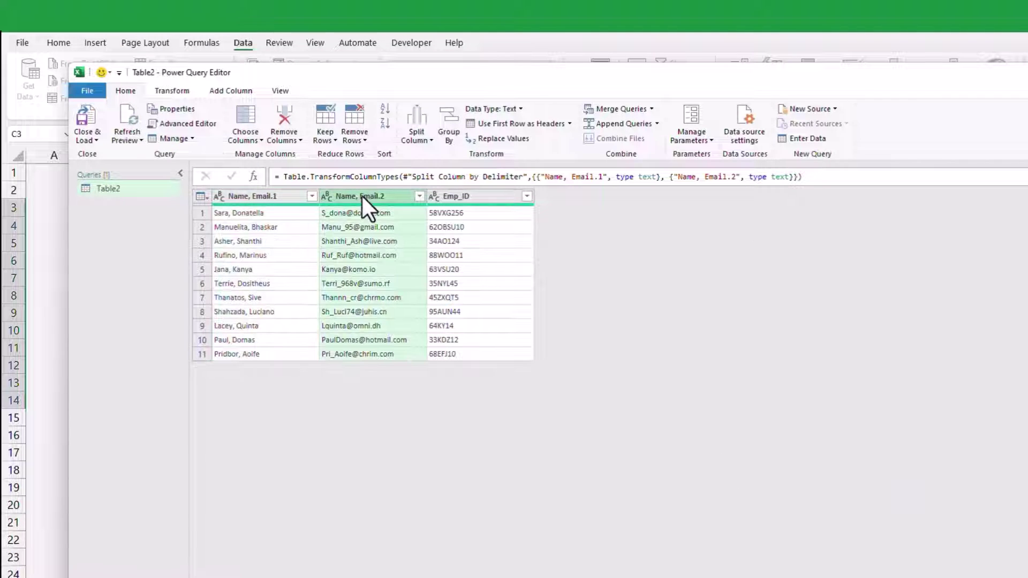
{"action": "double_click", "coordinate": [362, 196]}
{"action": "type", "text": "Email"}
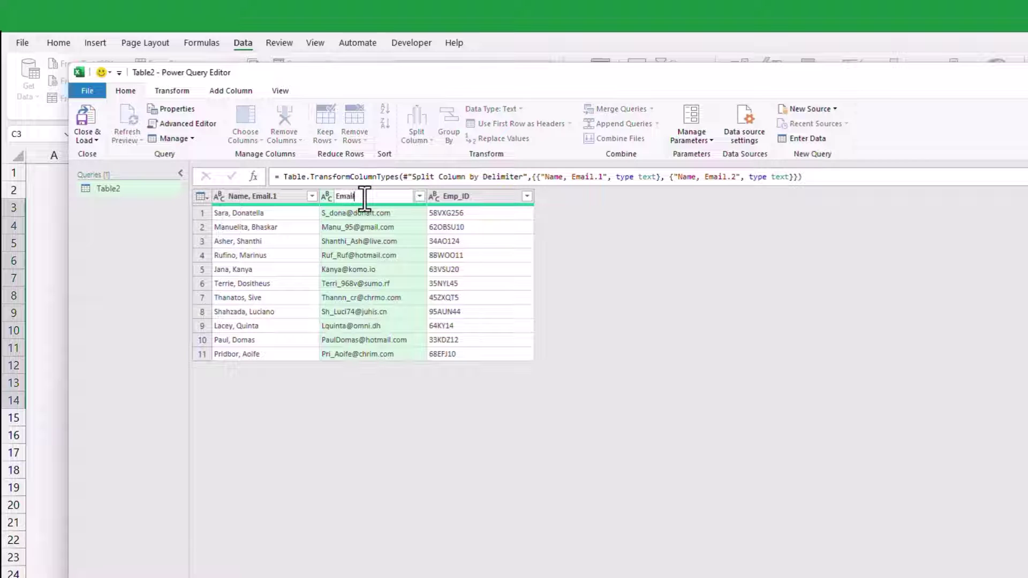
{"action": "key", "text": "Return"}
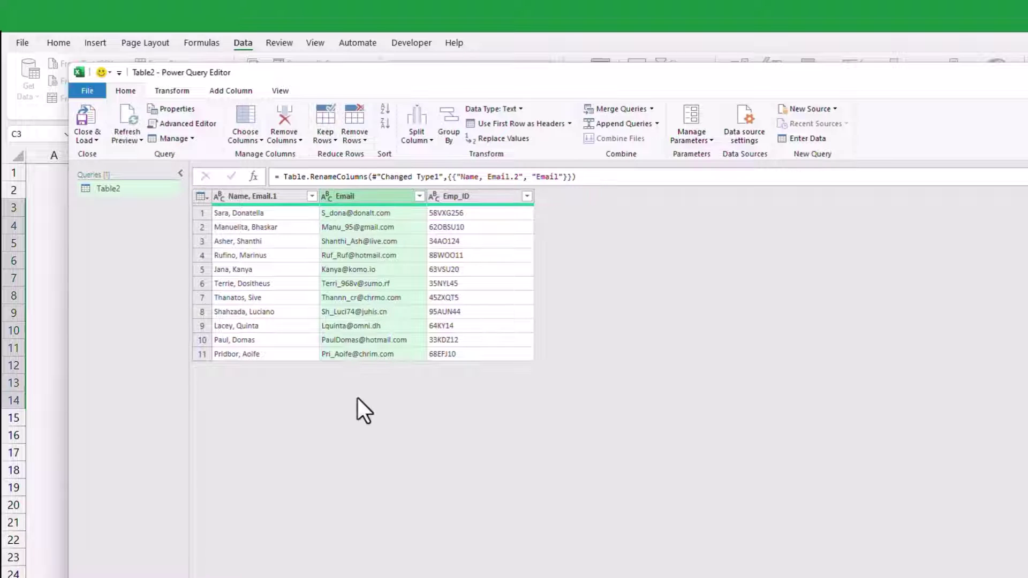
{"action": "right_click", "coordinate": [268, 196]}
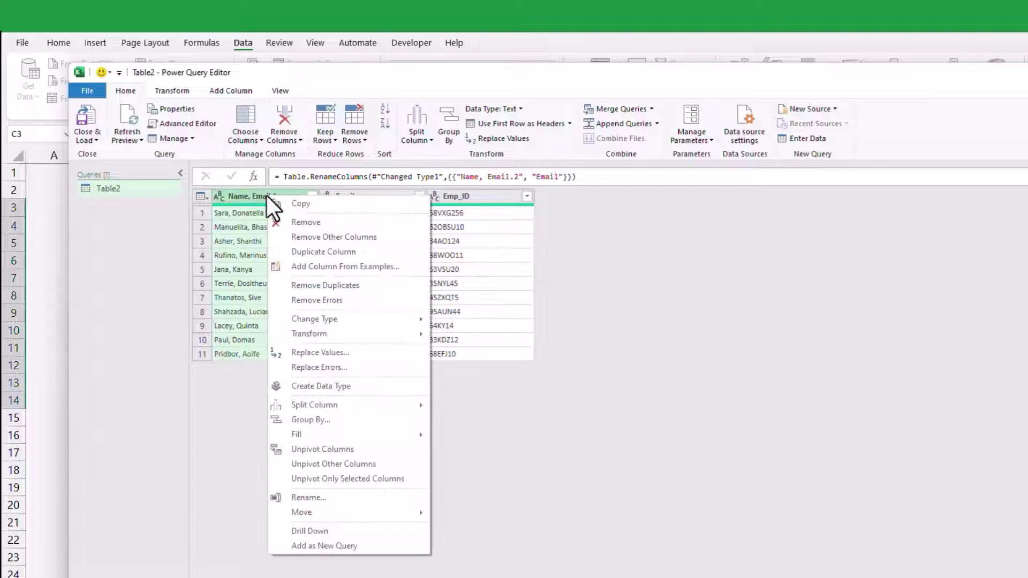
{"action": "mouse_move", "coordinate": [324, 404]}
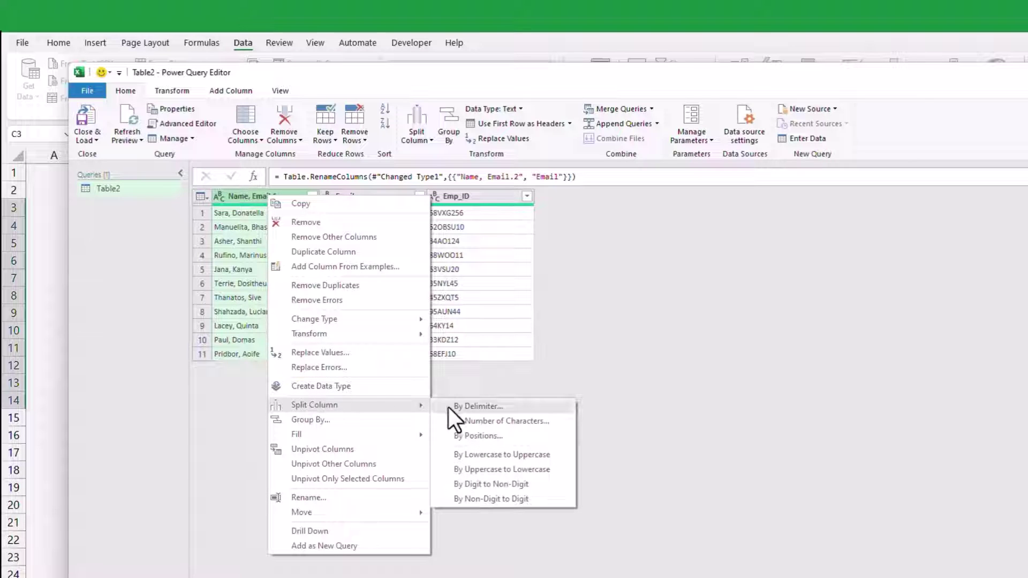
{"action": "left_click", "coordinate": [477, 406]}
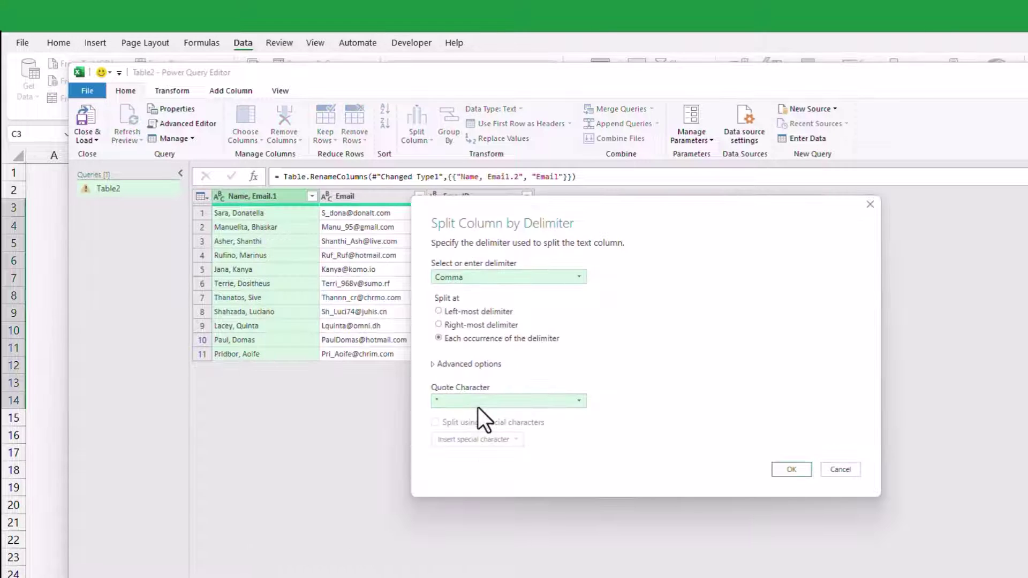
{"action": "left_click", "coordinate": [468, 281]}
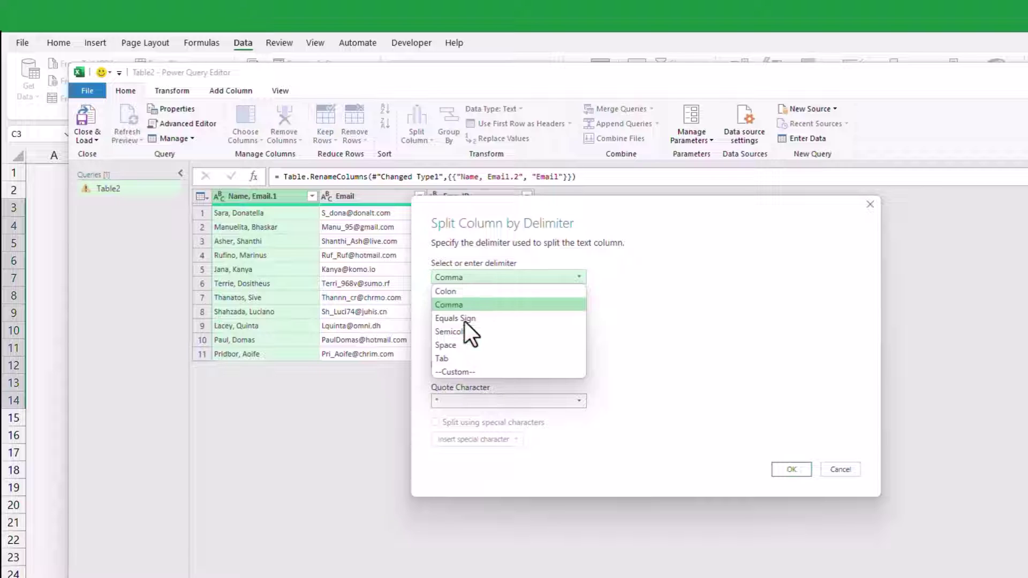
{"action": "left_click", "coordinate": [467, 370]}
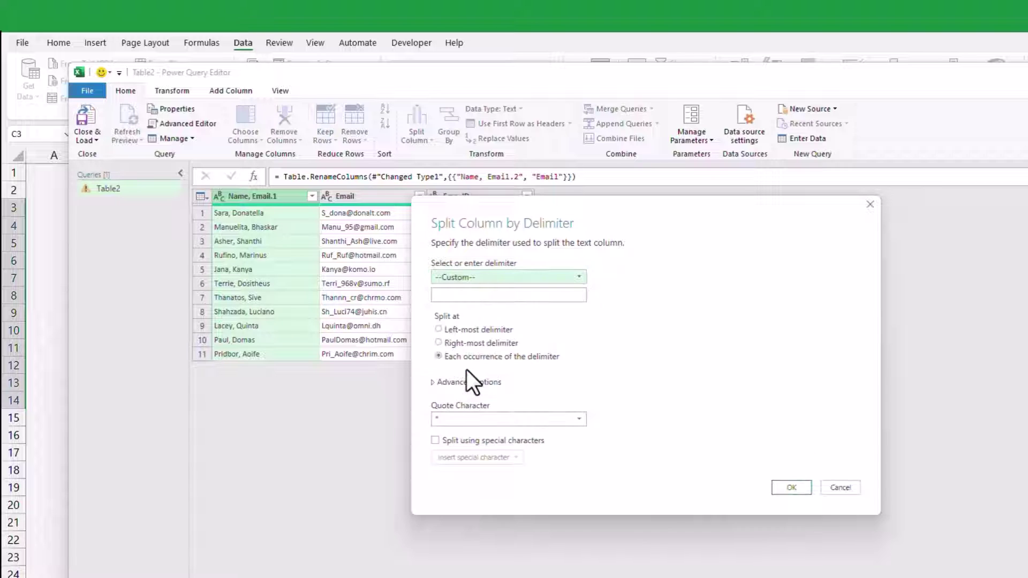
{"action": "left_click", "coordinate": [447, 296]}
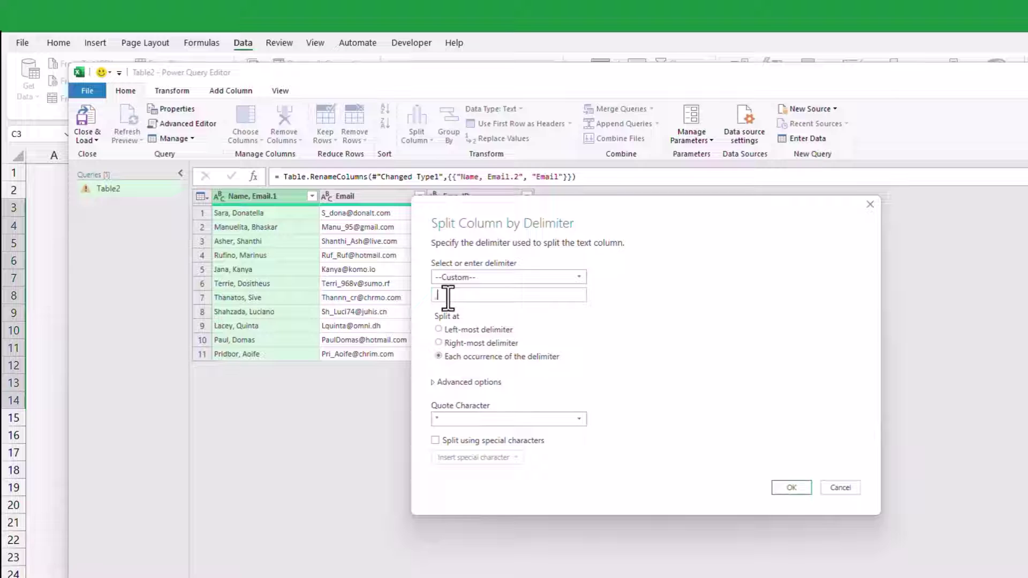
{"action": "type", "text": ","}
{"action": "left_click", "coordinate": [463, 344]}
{"action": "left_click", "coordinate": [785, 487]}
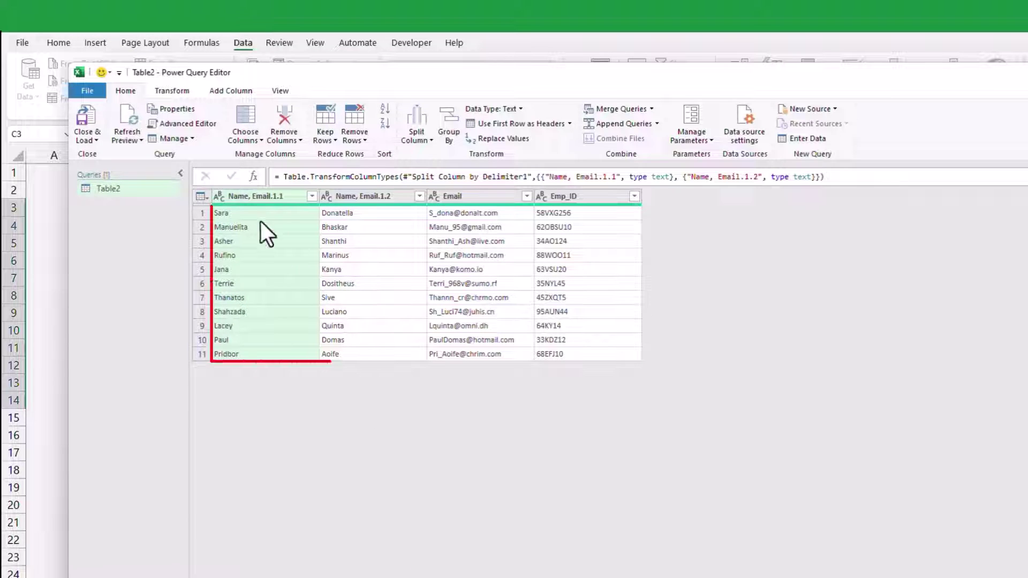
{"action": "left_click", "coordinate": [275, 254]}
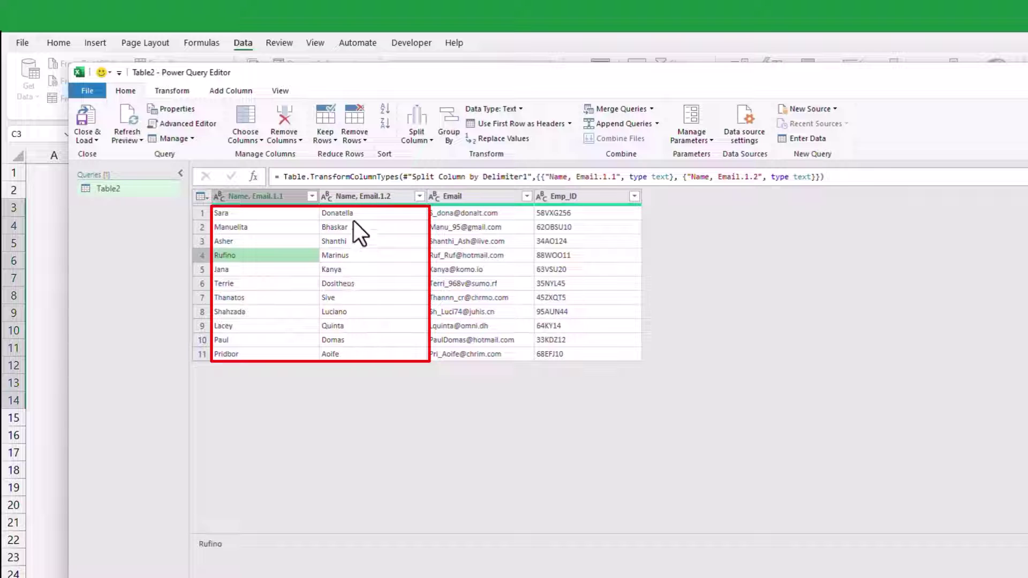
{"action": "left_click", "coordinate": [559, 215]}
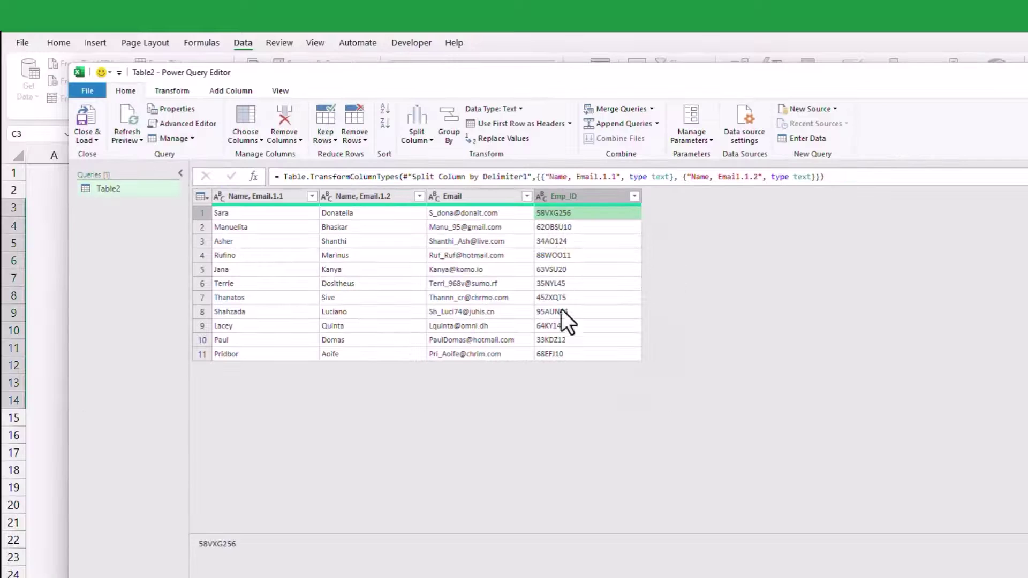
- Duplicate the Emp_ID column to create Emp_ID - Copy
{"action": "left_click", "coordinate": [579, 198]}
{"action": "right_click", "coordinate": [577, 202]}
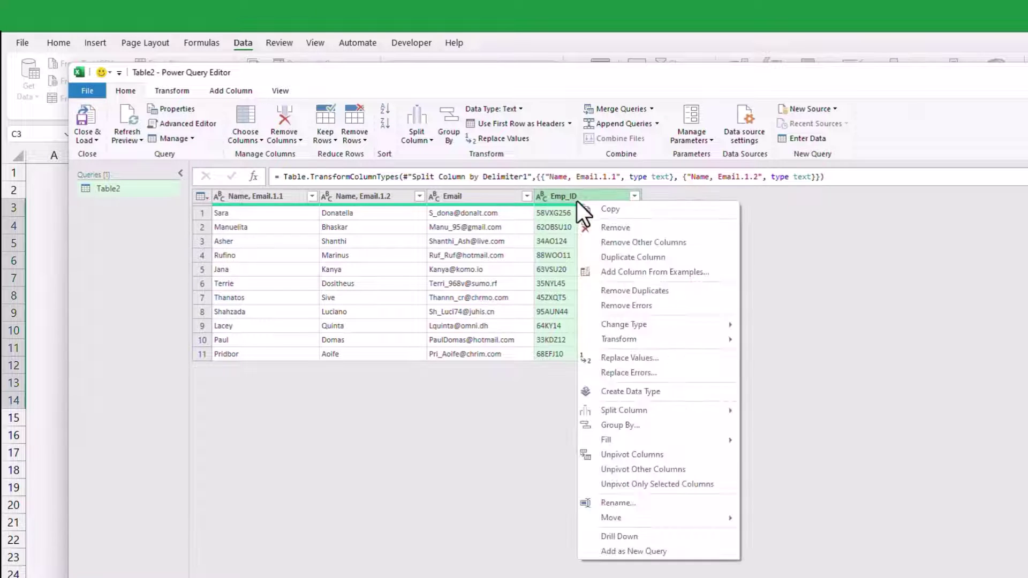
{"action": "left_click", "coordinate": [608, 258]}
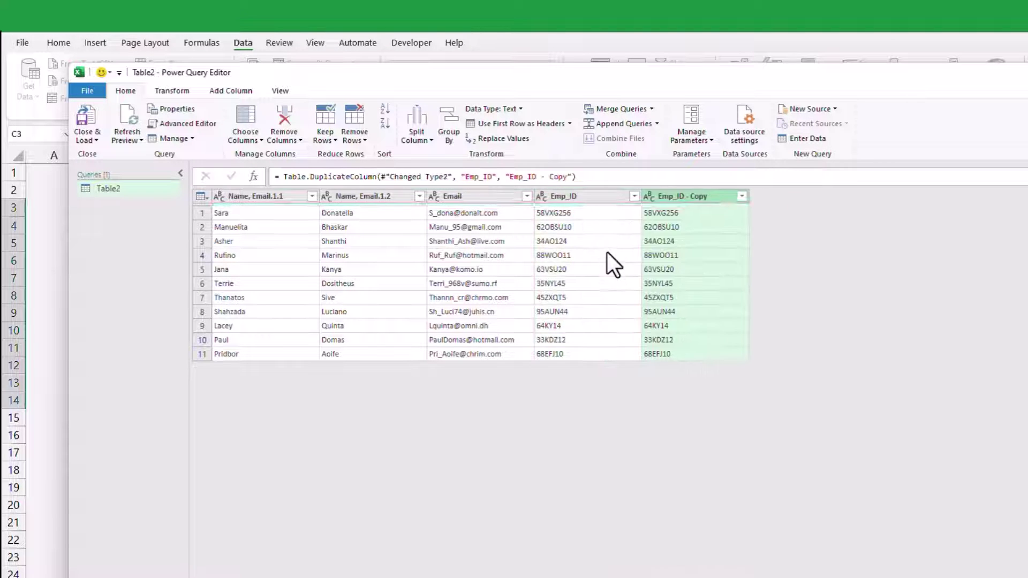
{"action": "right_click", "coordinate": [696, 200]}
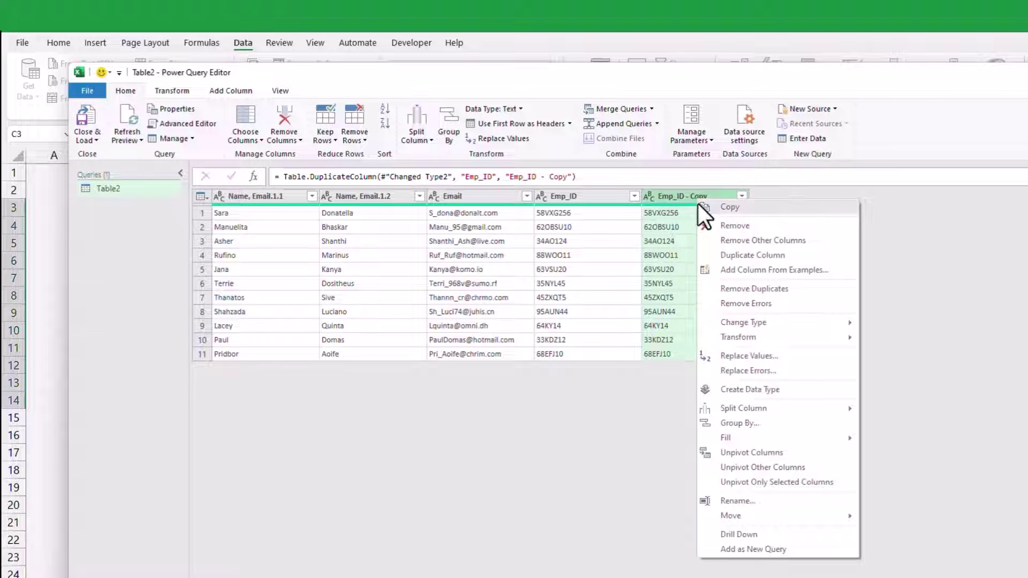
{"action": "left_click", "coordinate": [698, 206]}
- Split the copy by Digit to Non-Digit, then split Copy.2 by Non-Digit to Digit
{"action": "left_click", "coordinate": [425, 144]}
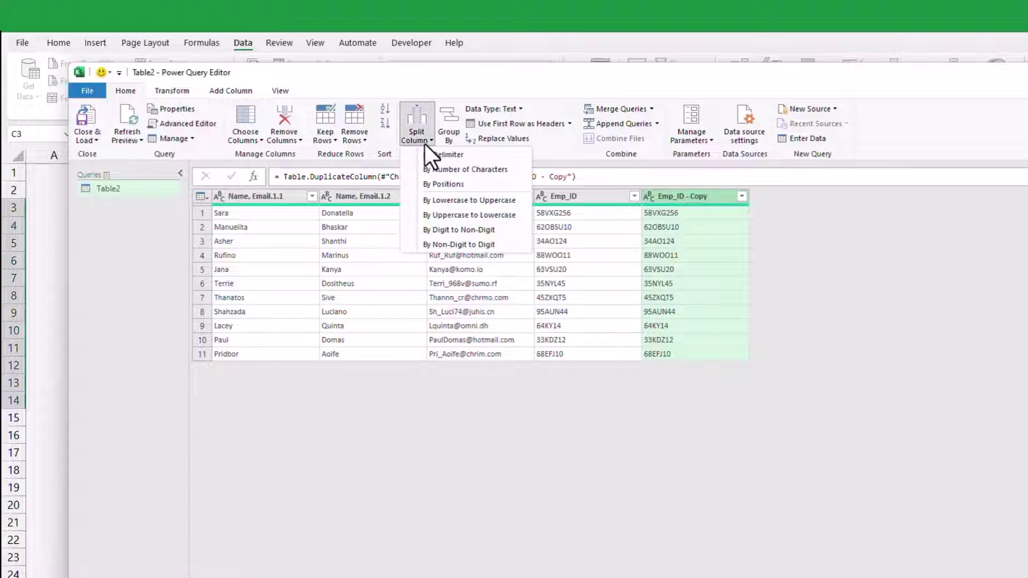
{"action": "left_click", "coordinate": [474, 229]}
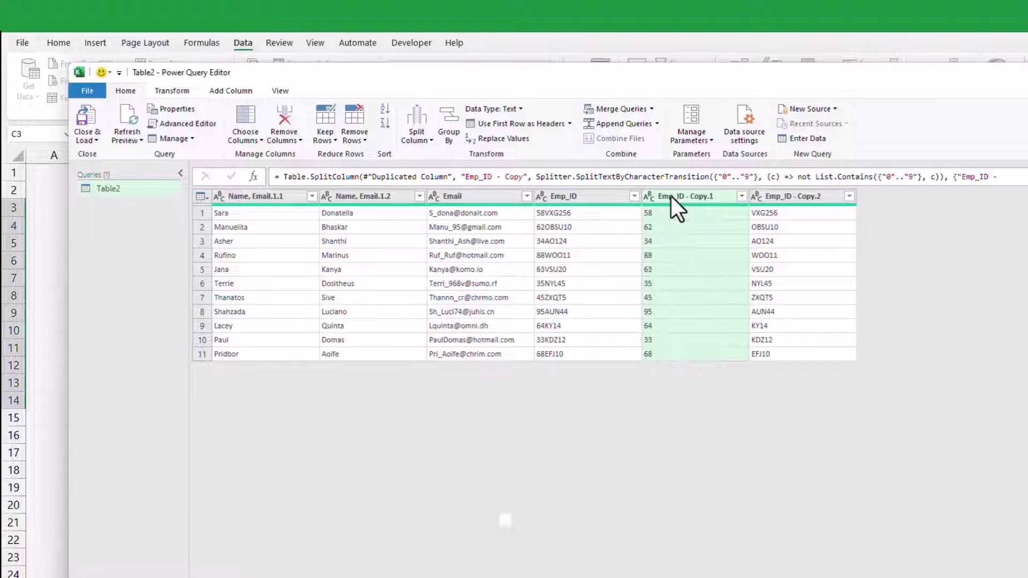
{"action": "left_click", "coordinate": [791, 199]}
{"action": "left_click", "coordinate": [424, 141]}
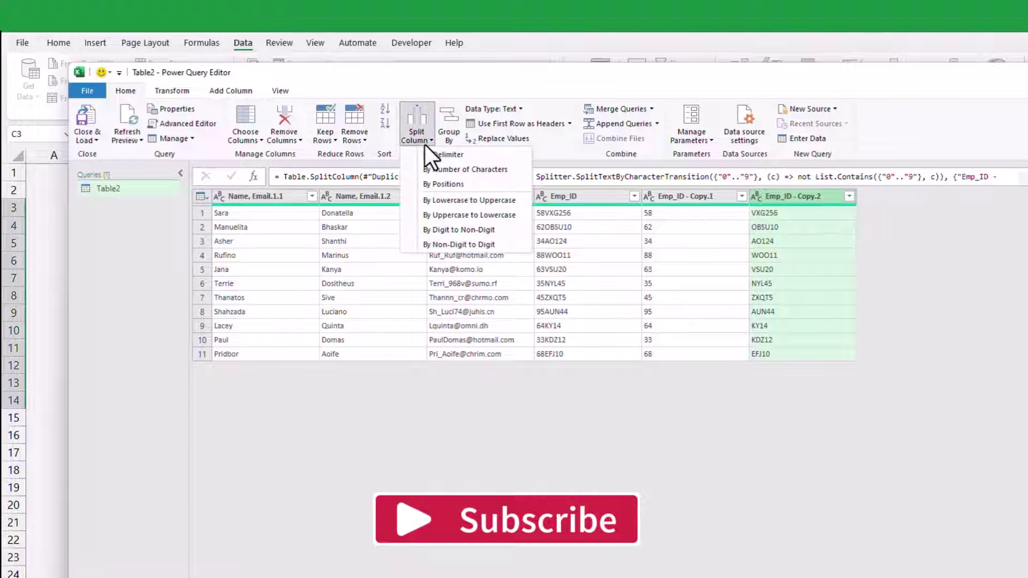
{"action": "left_click", "coordinate": [459, 244]}
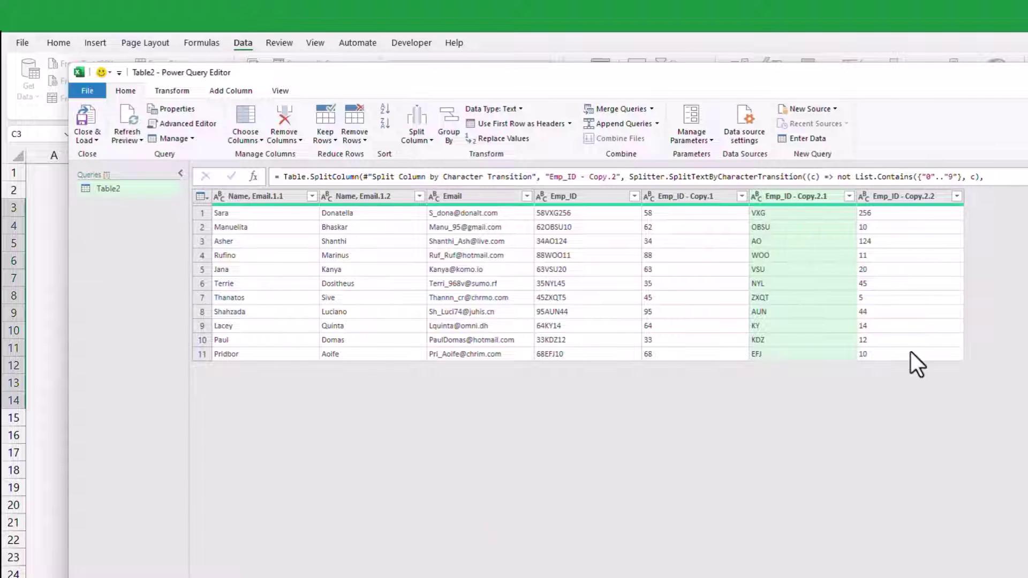
{"action": "left_click", "coordinate": [892, 198]}
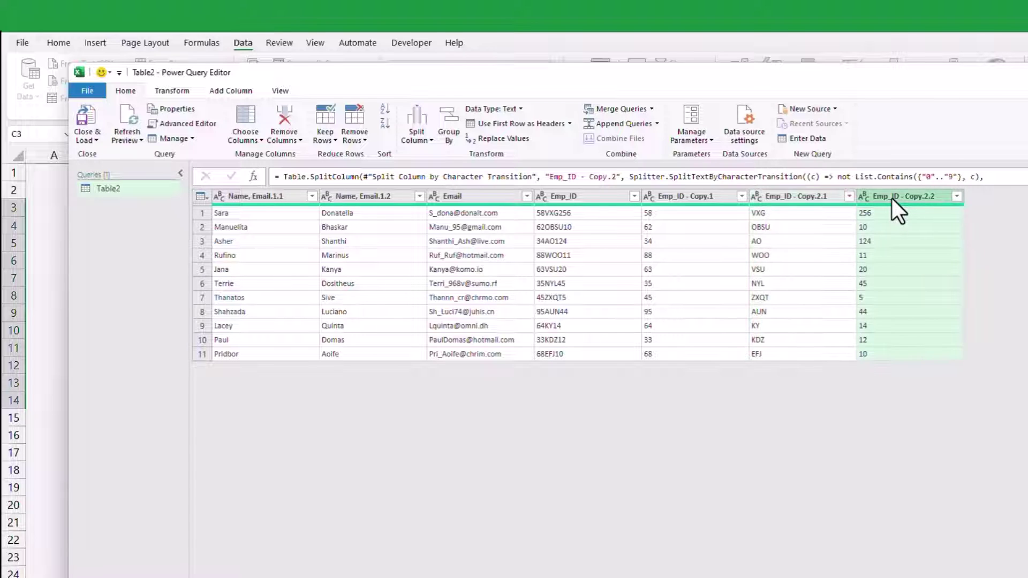
- Remove the Emp_ID, Emp_ID - Copy.1 and Emp_ID - Copy.2.2 columns
{"action": "left_click", "coordinate": [564, 197]}
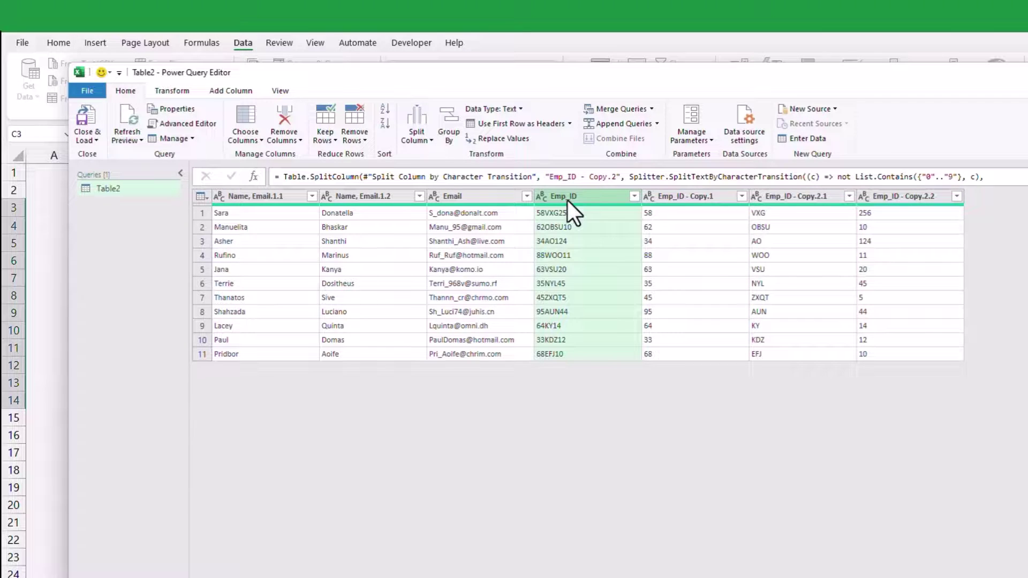
{"action": "left_click", "coordinate": [705, 197], "text": "ctrl"}
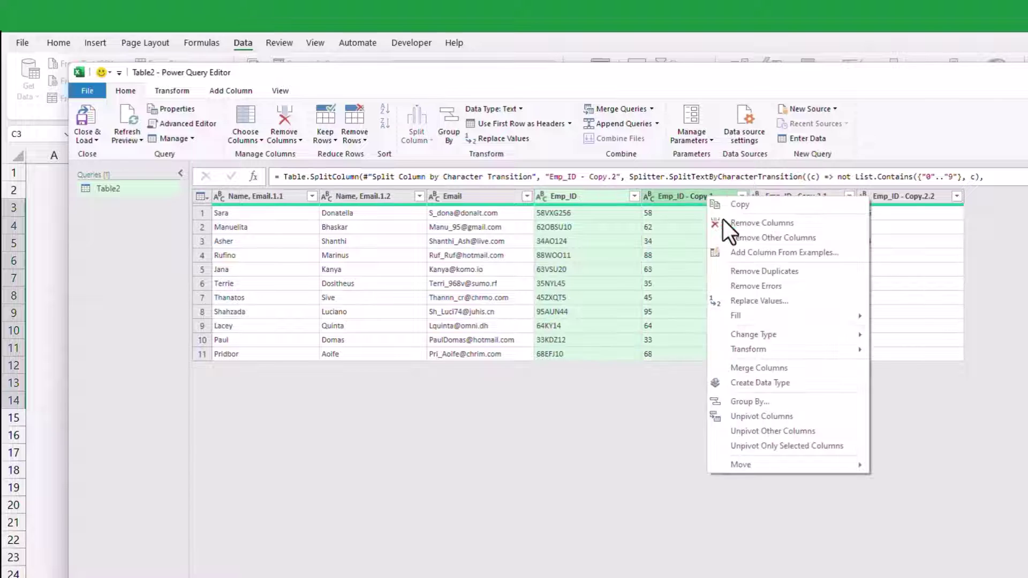
{"action": "right_click", "coordinate": [706, 197]}
{"action": "left_click", "coordinate": [725, 223]}
{"action": "left_click", "coordinate": [679, 199]}
{"action": "right_click", "coordinate": [679, 199]}
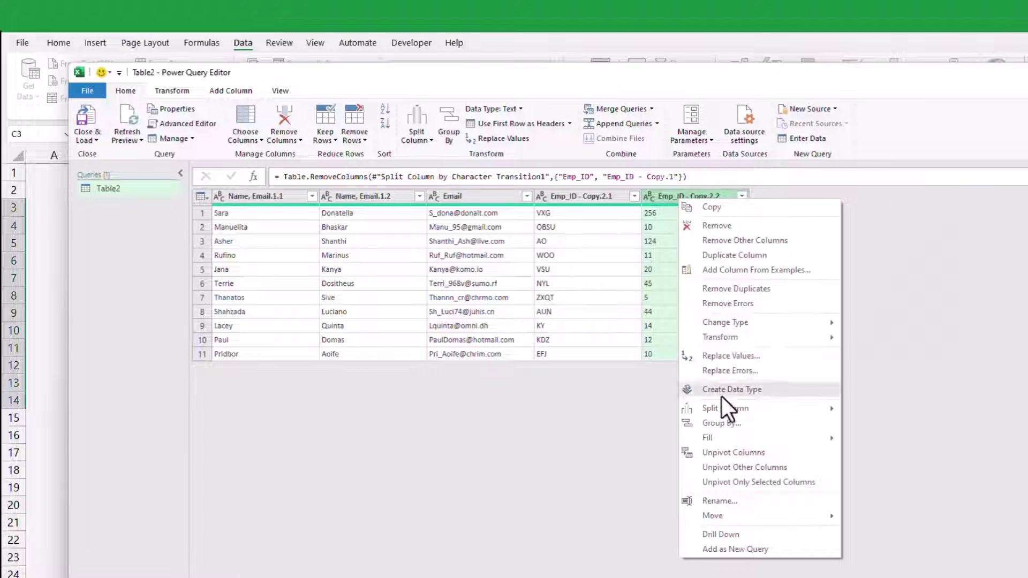
{"action": "left_click", "coordinate": [717, 226]}
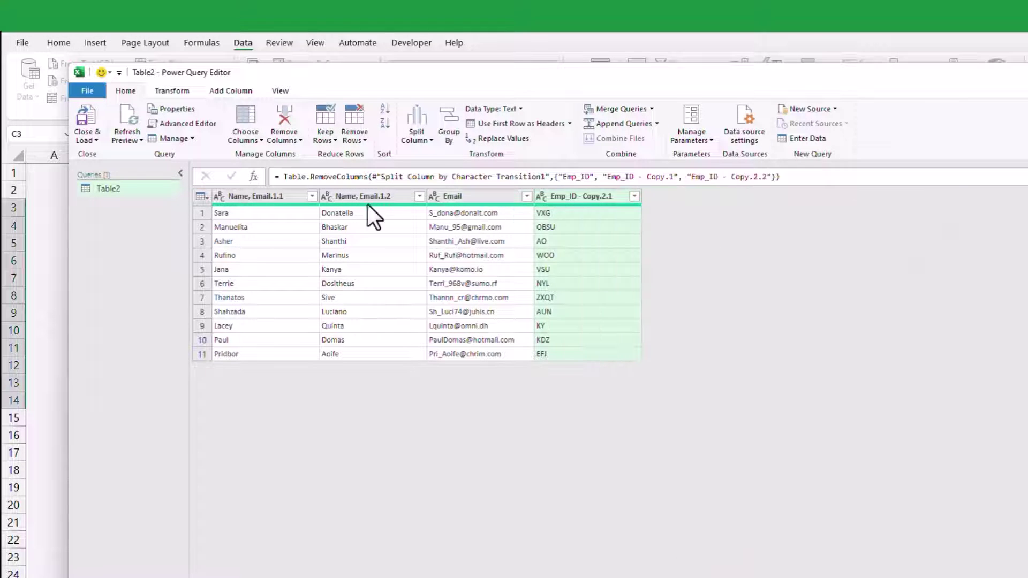
- Rename the remaining columns to F_Name, L_Name and Emp_ID
{"action": "left_click", "coordinate": [254, 197]}
{"action": "double_click", "coordinate": [255, 197]}
{"action": "type", "text": "F_Name"}
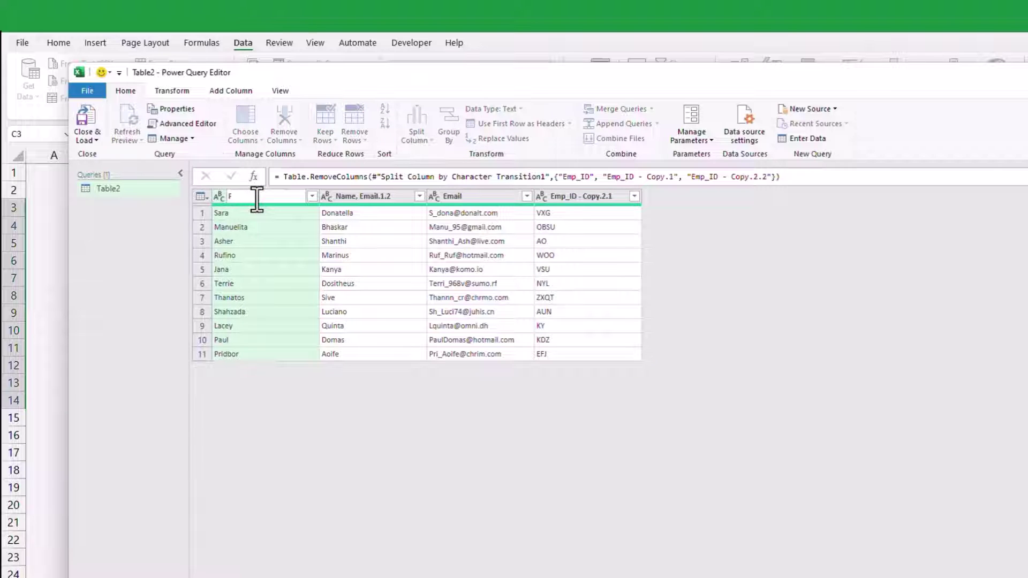
{"action": "left_click", "coordinate": [361, 197]}
{"action": "double_click", "coordinate": [361, 197]}
{"action": "type", "text": "L_Name"}
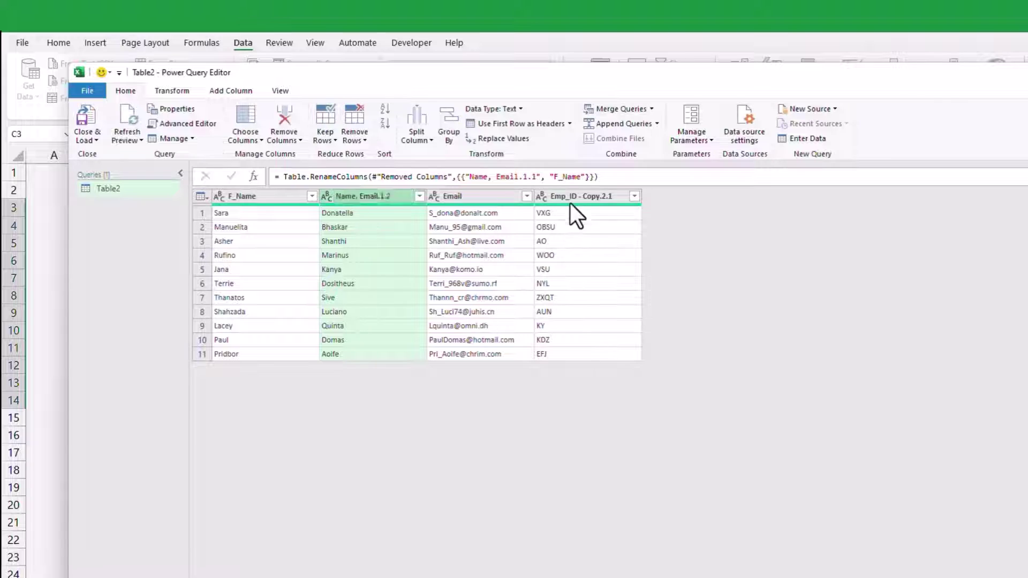
{"action": "double_click", "coordinate": [573, 199]}
{"action": "type", "text": "Emp_ID"}
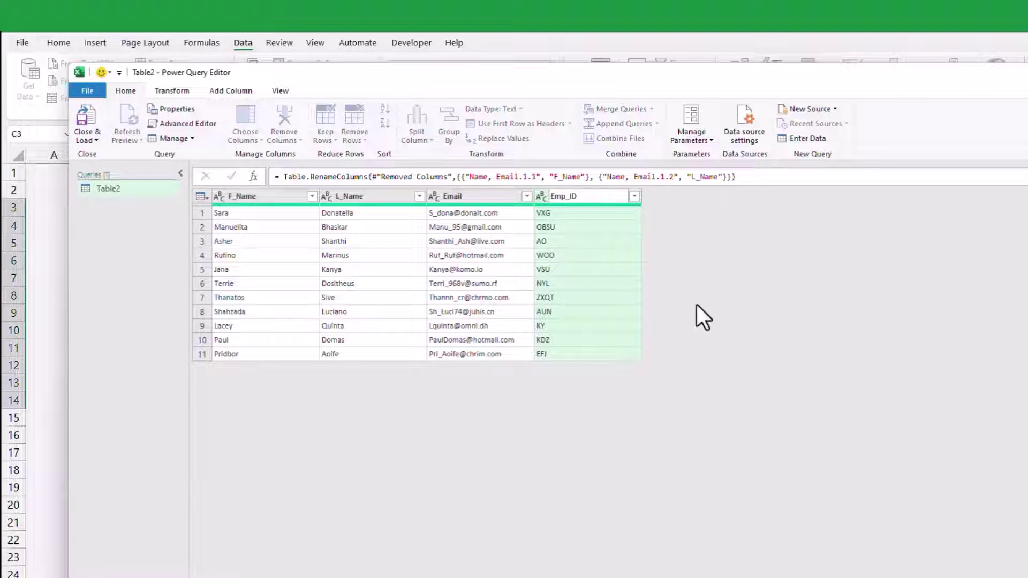
{"action": "key", "text": "Return"}
- Close the Power Query Editor and load the table to the worksheet
{"action": "left_click", "coordinate": [88, 141]}
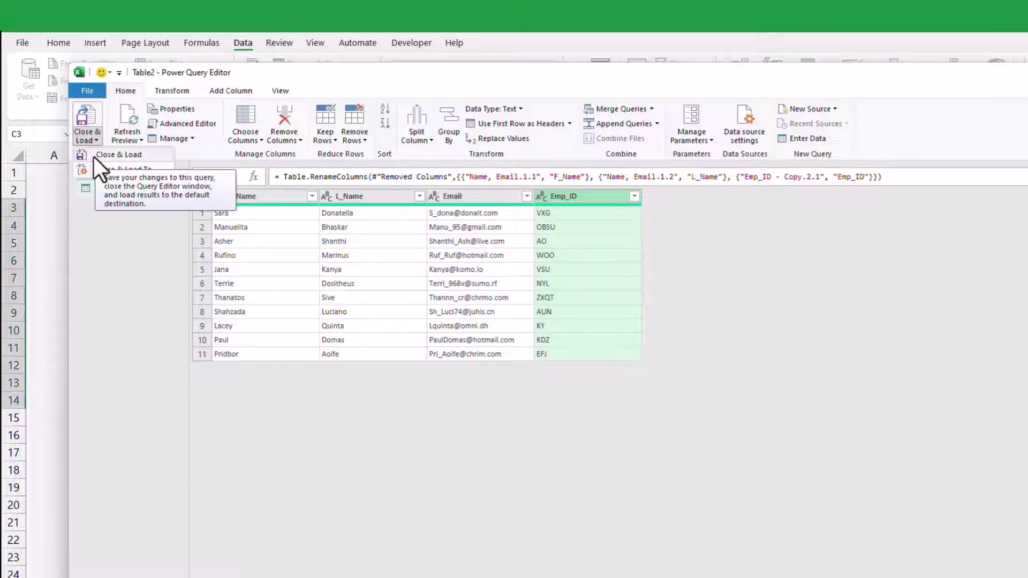
{"action": "left_click", "coordinate": [94, 157]}
{"action": "left_click", "coordinate": [498, 303]}
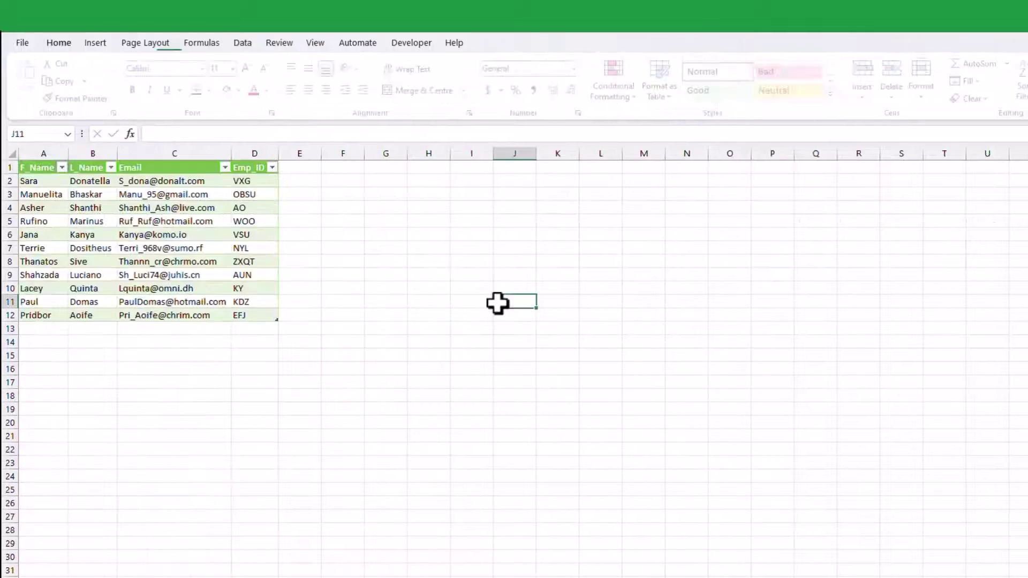
- Add the Delivery Schedule field to the PivotTable's Values area
{"action": "left_click_drag", "start_coordinate": [45, 153], "coordinate": [271, 153]}
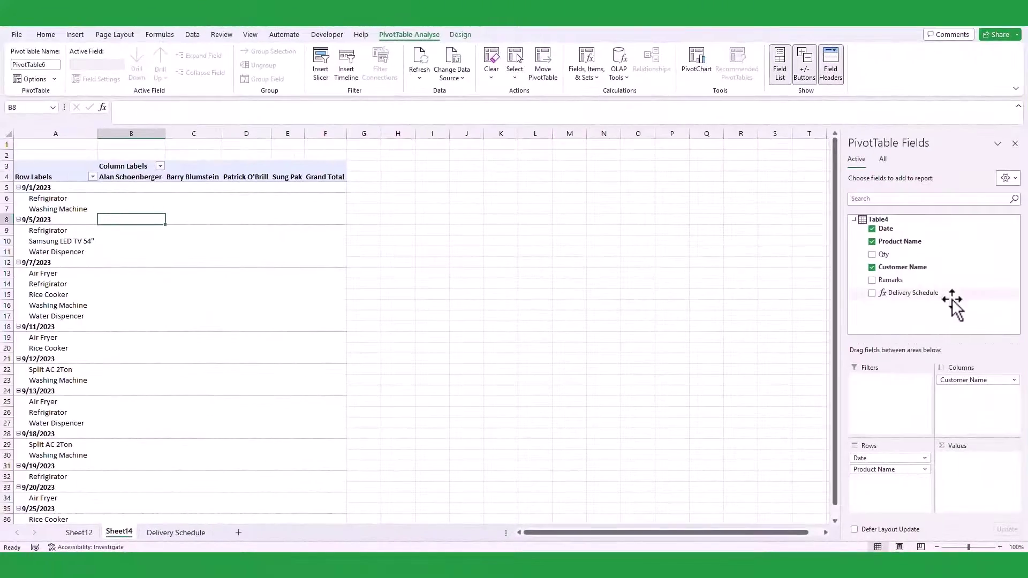
{"action": "left_click_drag", "start_coordinate": [908, 293], "coordinate": [986, 486]}
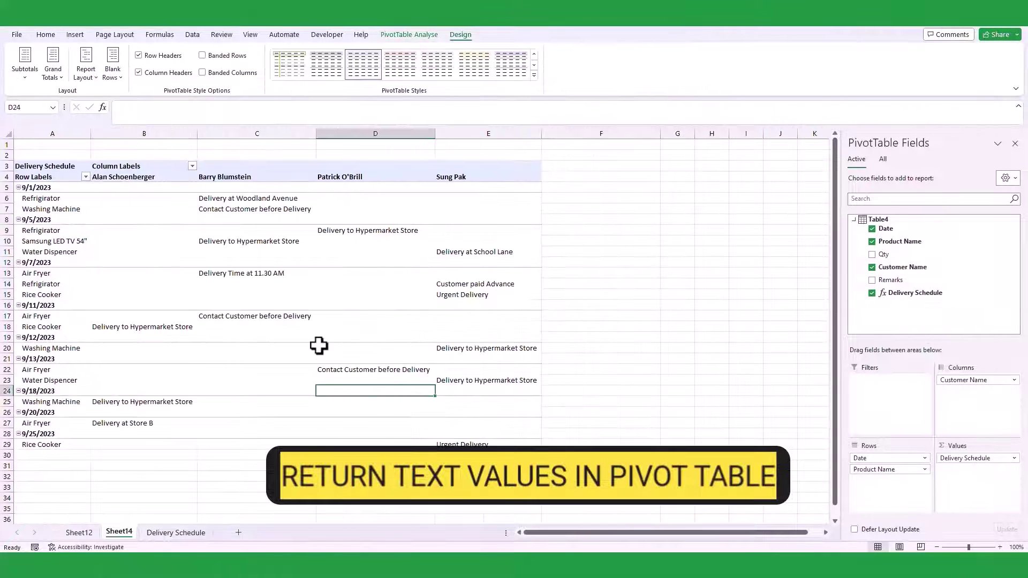
{"action": "left_click", "coordinate": [320, 347]}
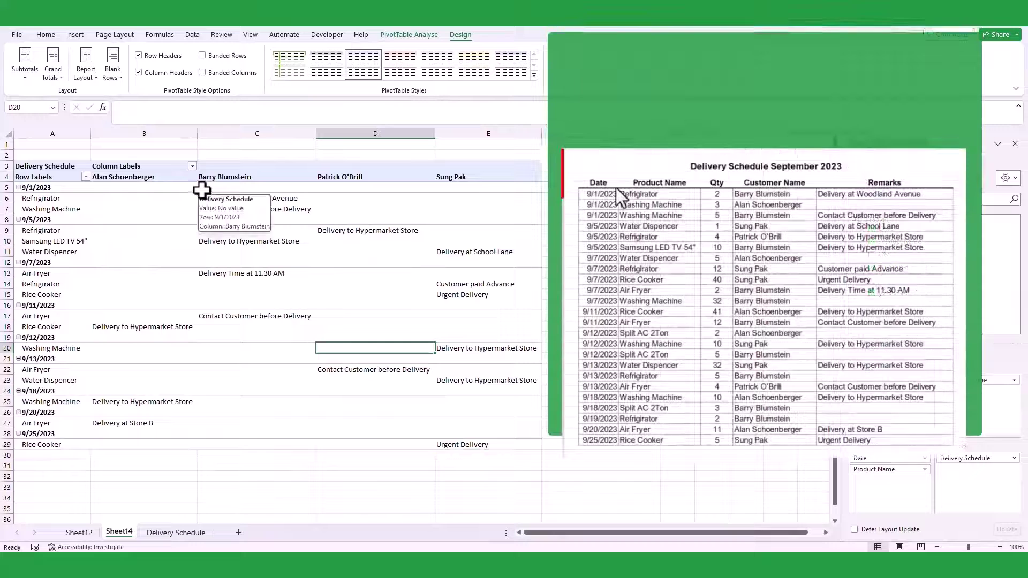
{"action": "left_click", "coordinate": [169, 181]}
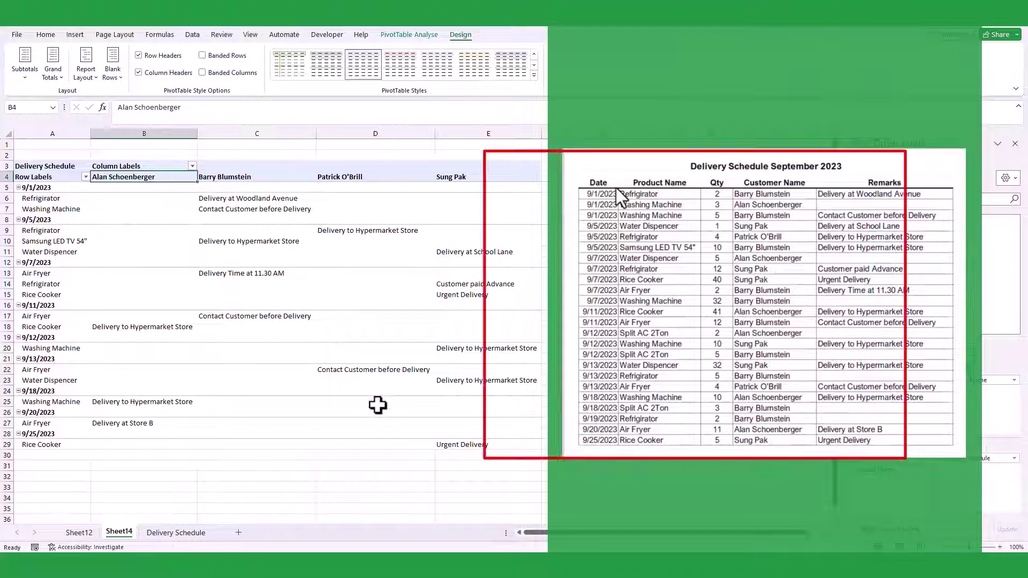